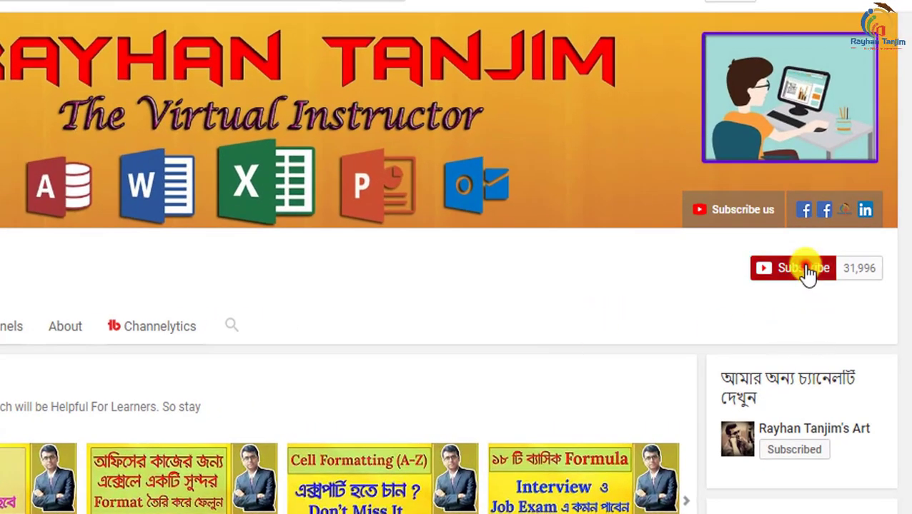
# - Subscribe to the YouTube channel and change its notifications from Occasional to All
pyautogui.click(806, 267)
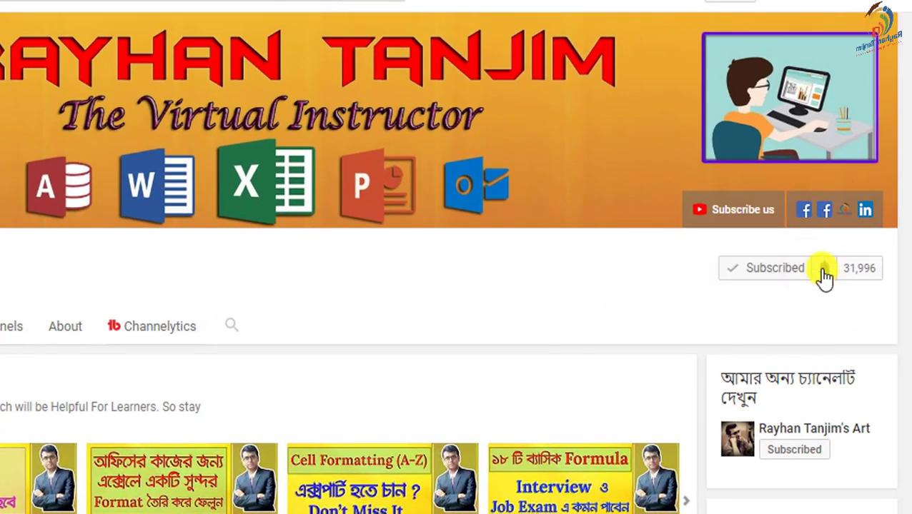
pyautogui.click(822, 273)
pyautogui.click(139, 173)
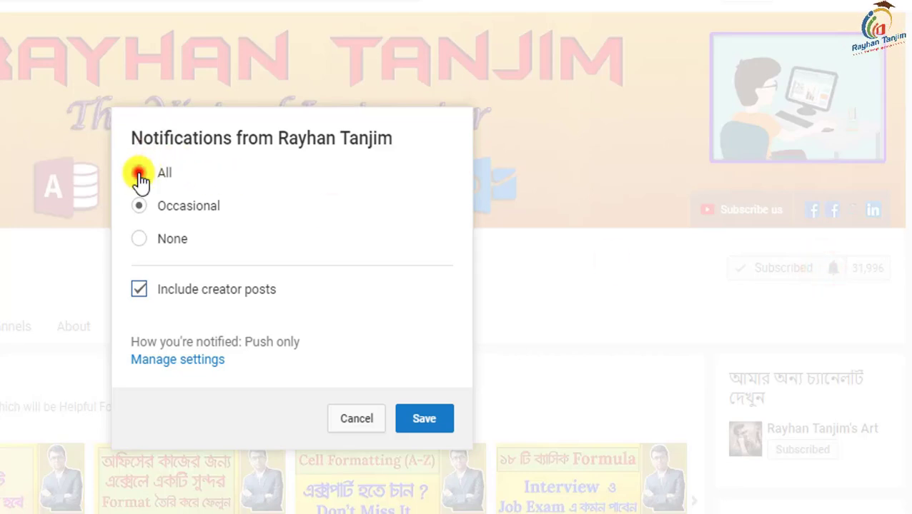
pyautogui.click(429, 421)
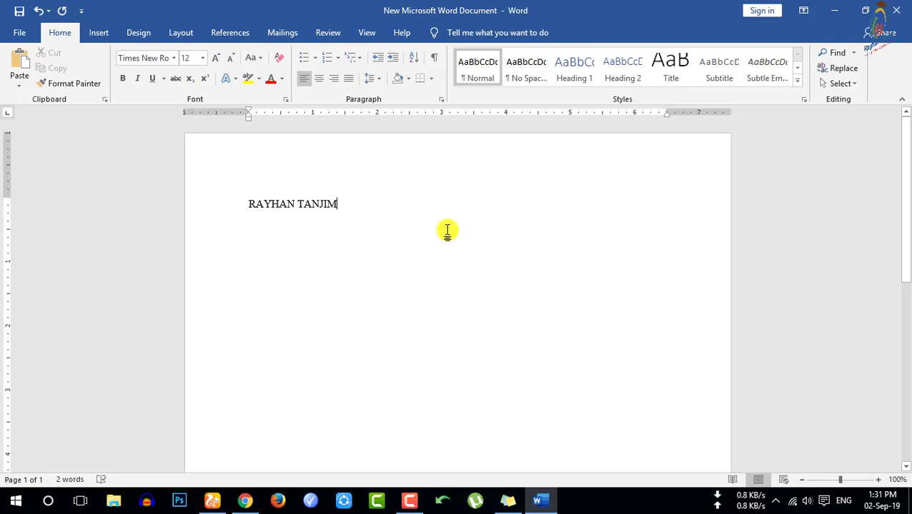
# - Open Word Help with F1, close the Help pane, and minimize Word to show the desktop
pyautogui.press('F1')
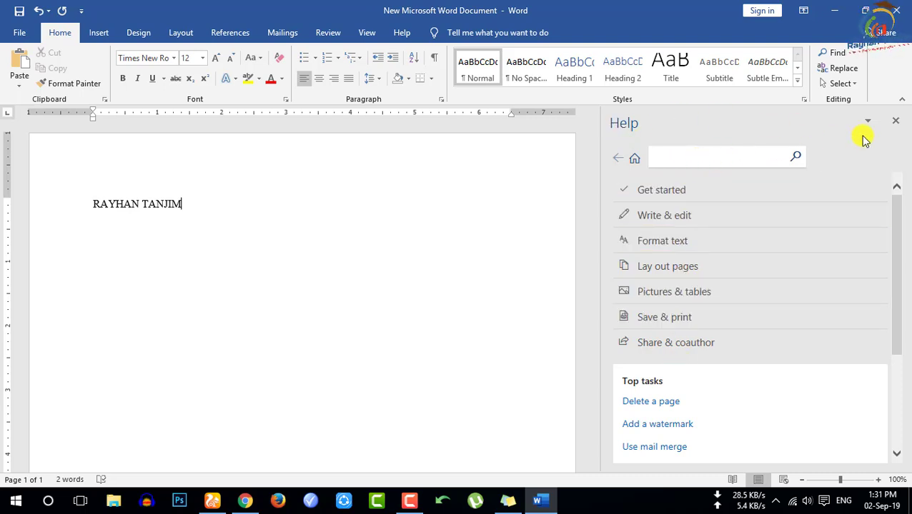
pyautogui.click(896, 123)
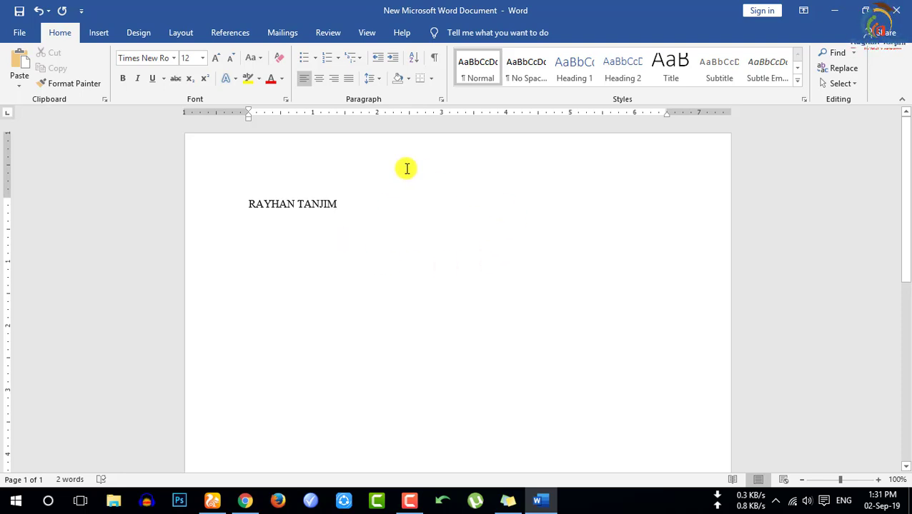
pyautogui.click(832, 10)
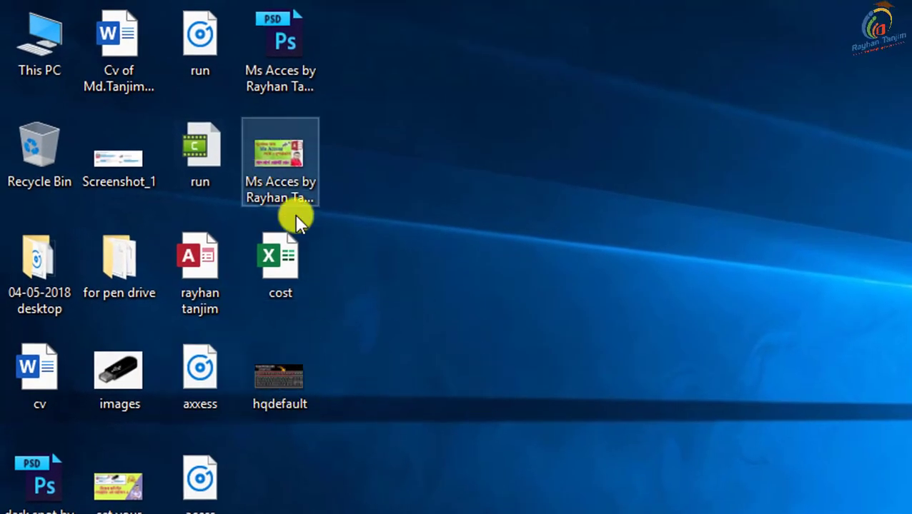
# - Rename the green picture file on the desktop to GGGGG using F2
pyautogui.click(278, 161)
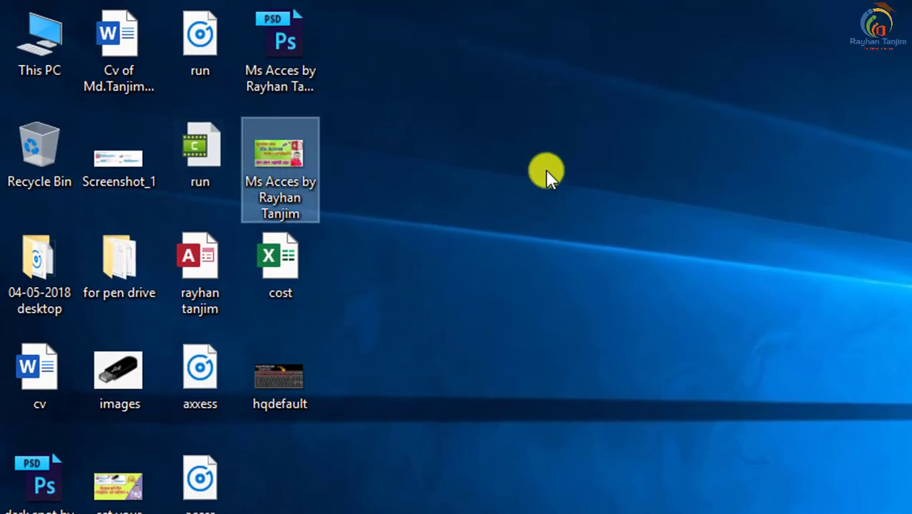
pyautogui.press('F2')
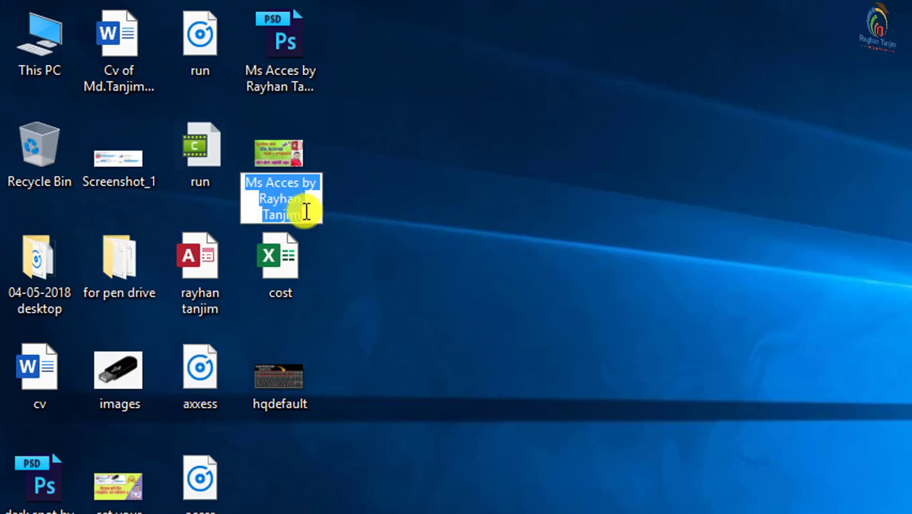
pyautogui.write('GGG')
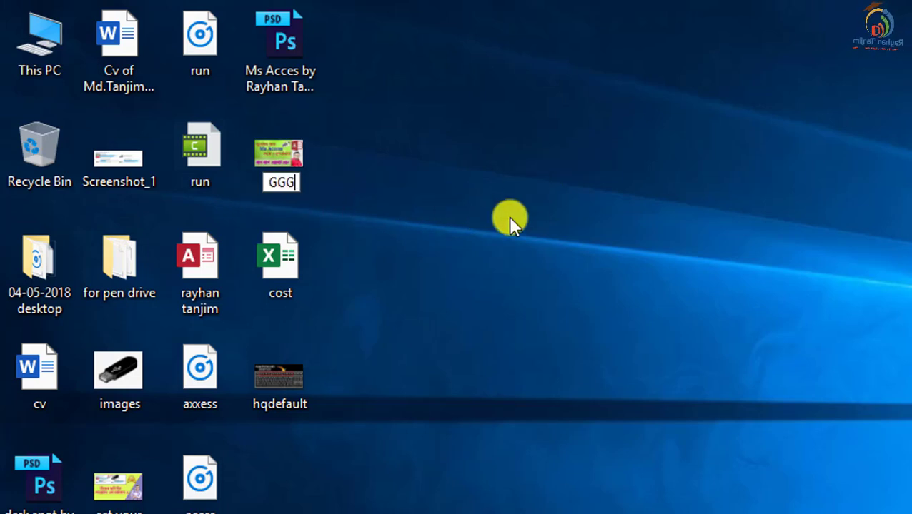
pyautogui.write('GG')
pyautogui.press('Return')
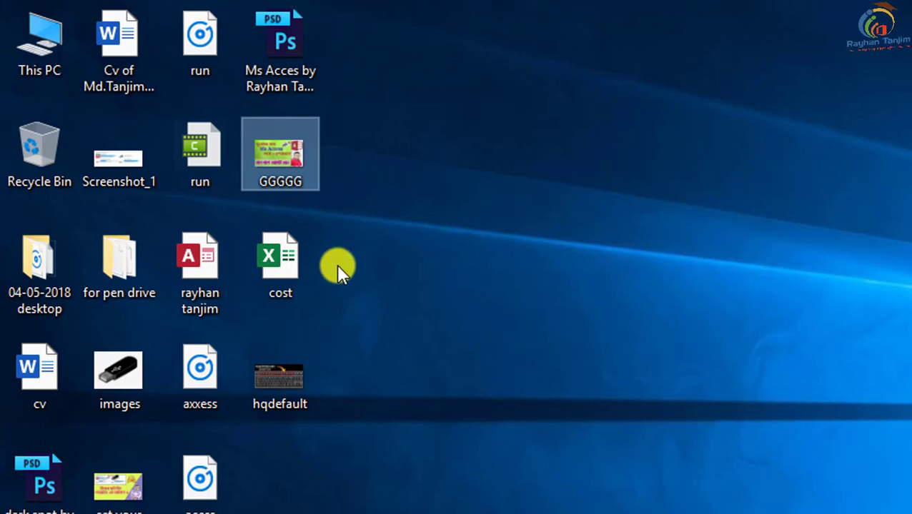
# - Select the cost spreadsheet file on the desktop
pyautogui.click(295, 299)
pyautogui.click(295, 298)
pyautogui.click(423, 284)
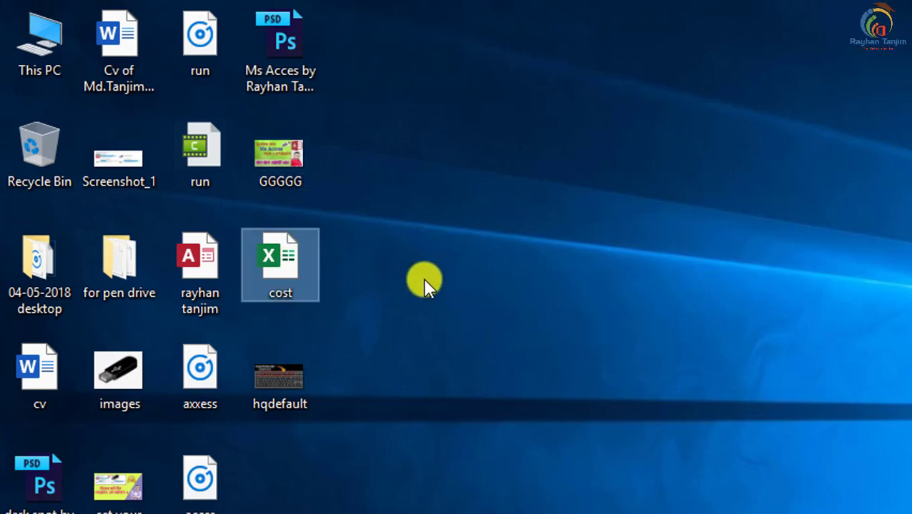
# - Open the cost workbook in Excel and start editing cell G3, which holds 45
pyautogui.doubleClick(298, 263)
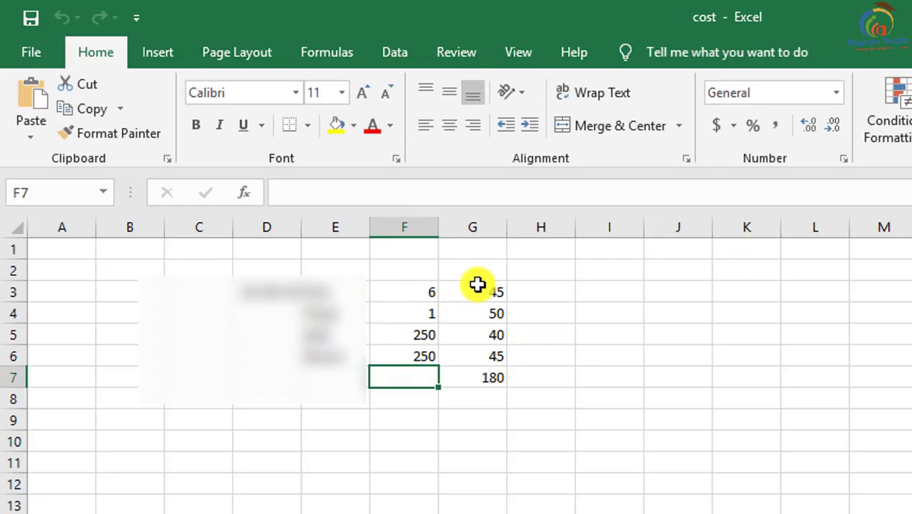
pyautogui.click(477, 286)
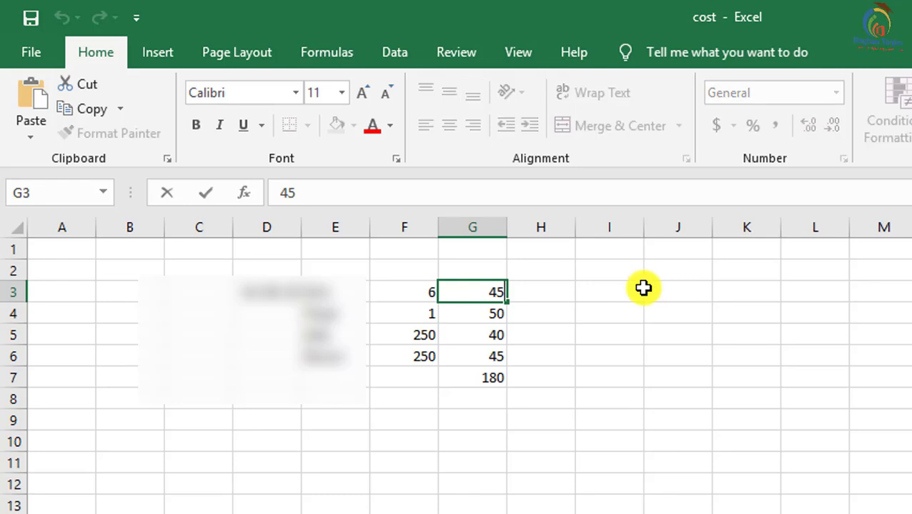
pyautogui.doubleClick(503, 292)
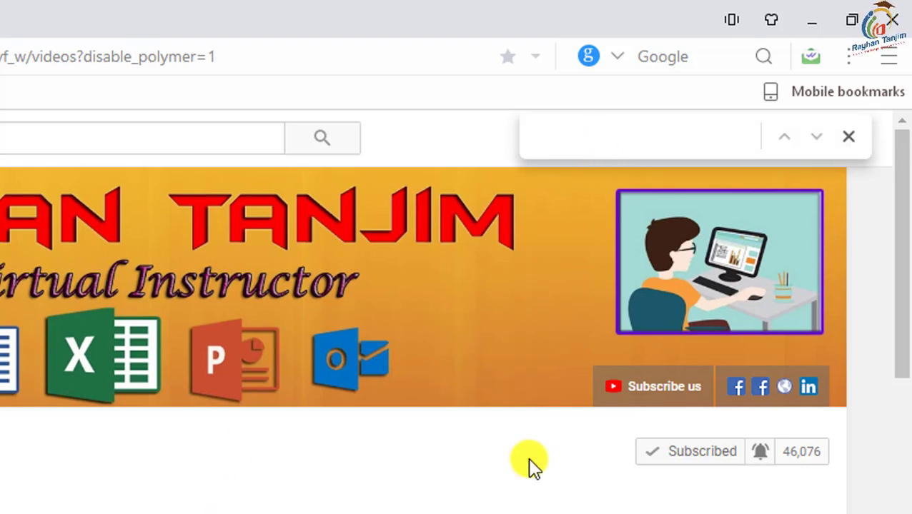
# - Find 'THE' on the channel's Videos page, then close the find bar
pyautogui.write('THE')
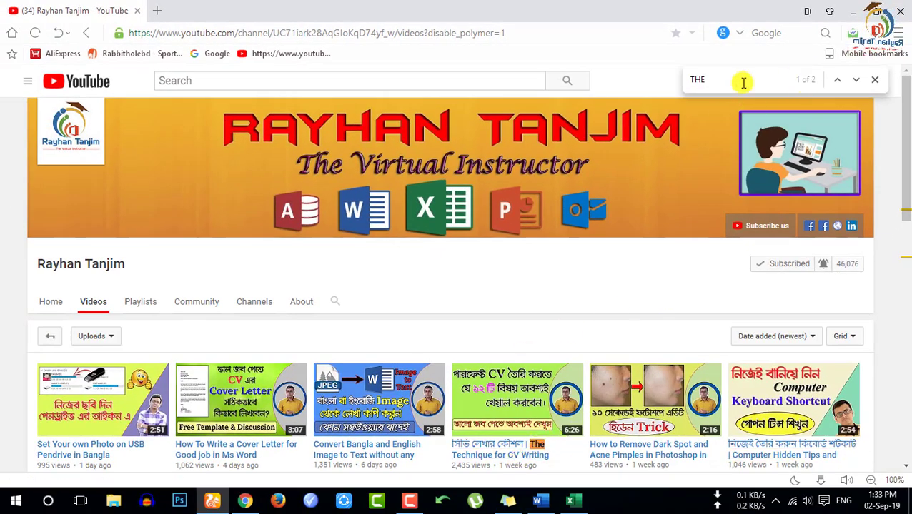
pyautogui.click(875, 79)
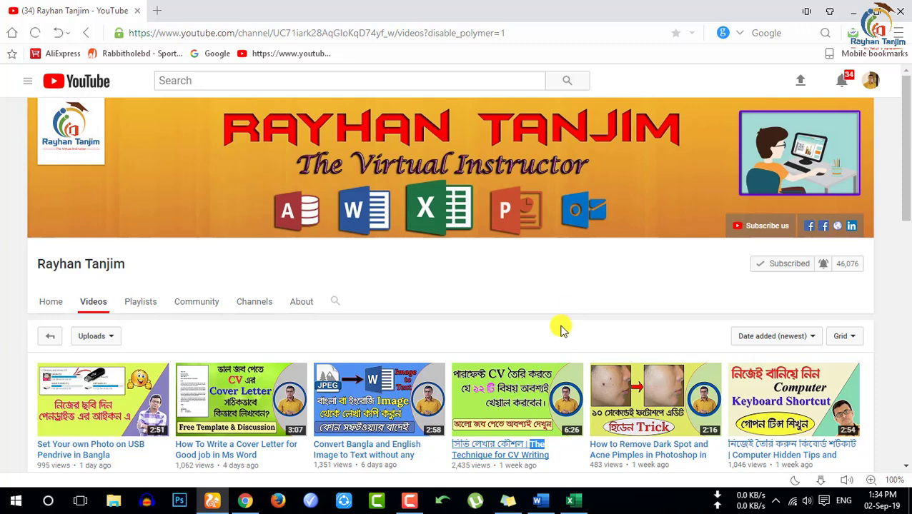
# - Close the Word document with Alt+F4 and choose Don't Save
pyautogui.click(538, 493)
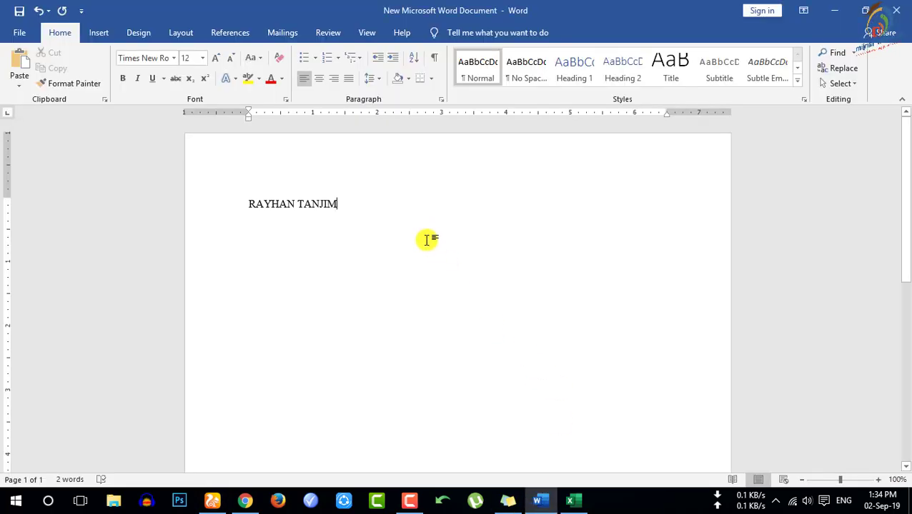
pyautogui.hotkey('alt', 'F4')
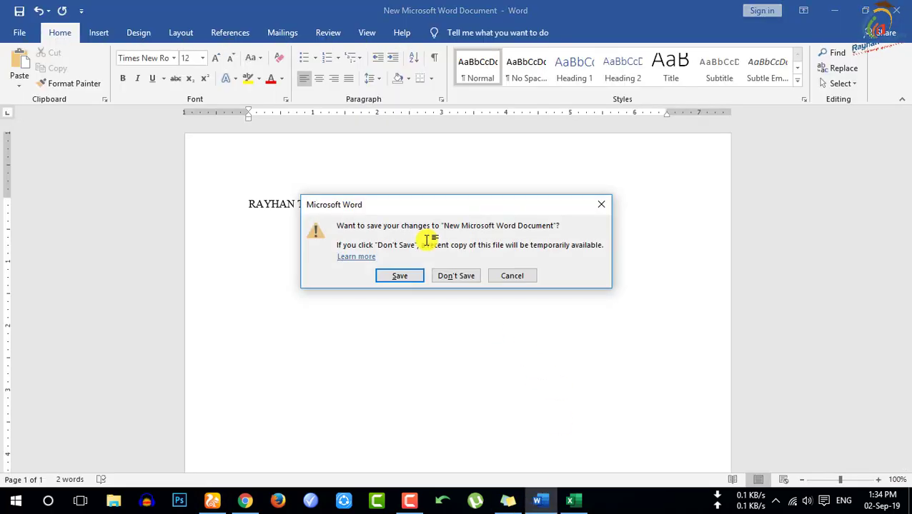
pyautogui.click(462, 277)
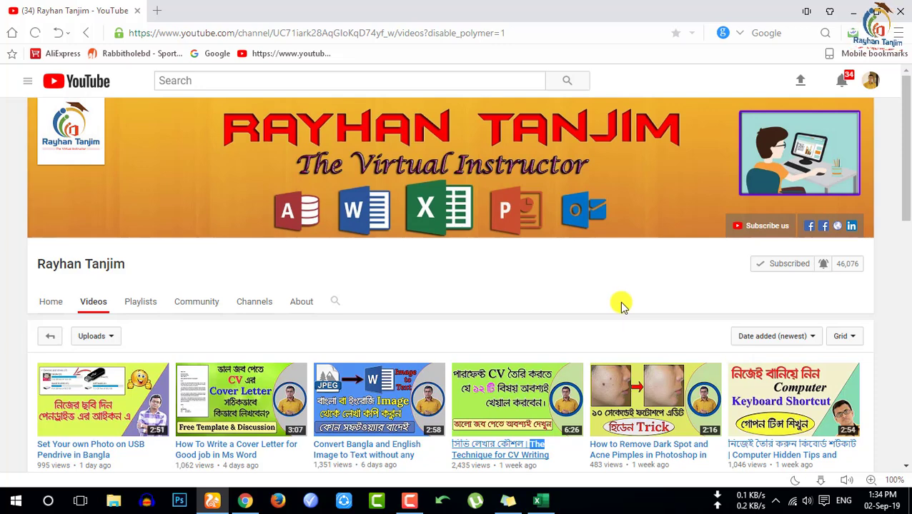
# - Reload the Videos page and refresh the desktop with F5, then select the page URL with F6
pyautogui.press('F5')
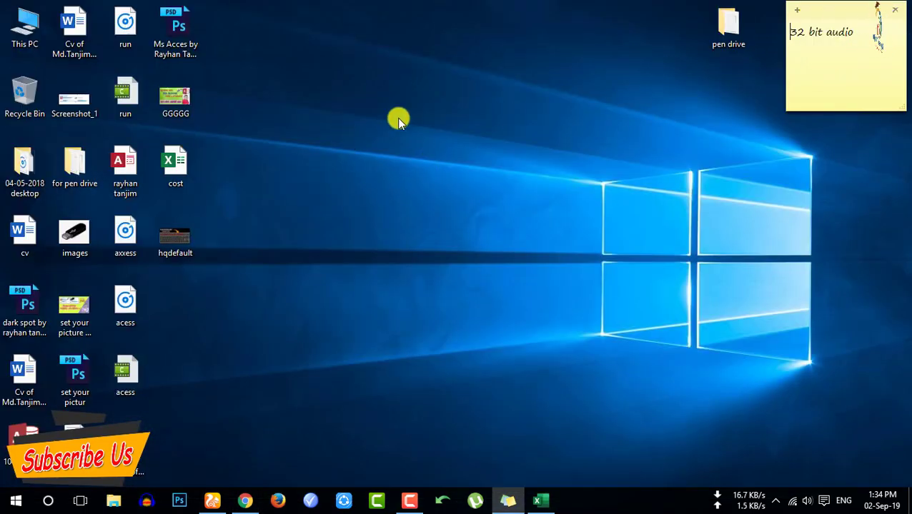
pyautogui.press('F5')
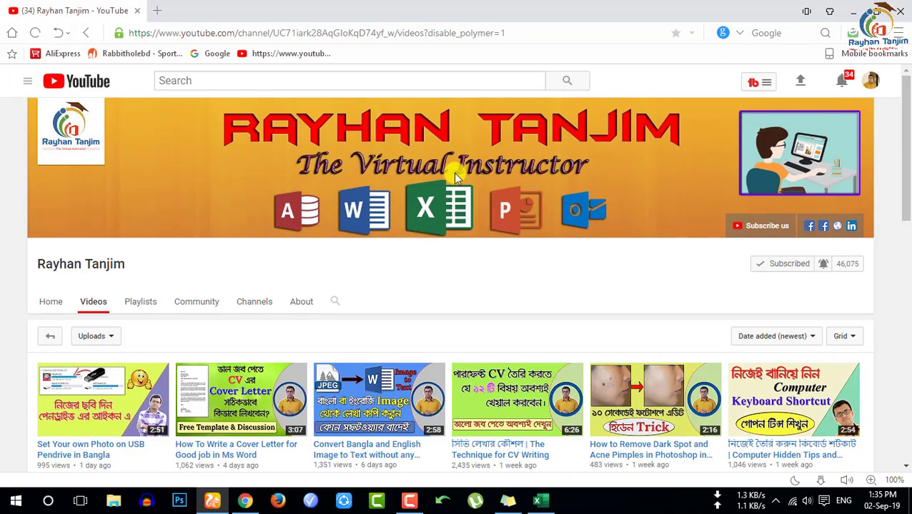
pyautogui.press('F6')
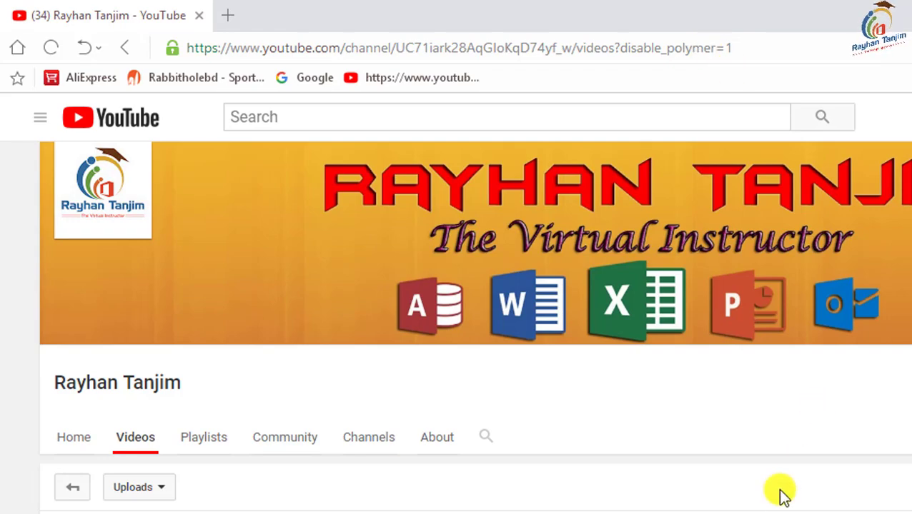
pyautogui.press('F6')
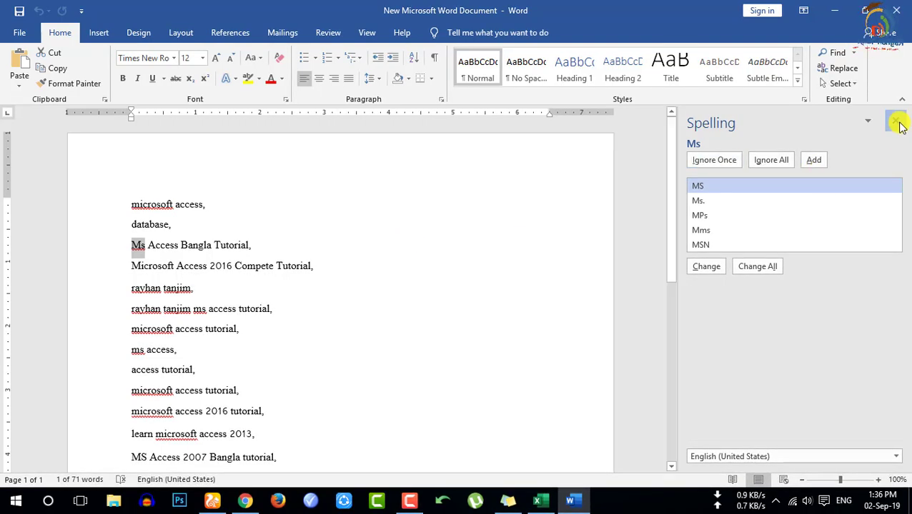
# - Rerun the F7 spelling check on the keyword list, then open the Thesaurus for the flagged name with Shift+F7
pyautogui.click(895, 121)
pyautogui.click(492, 268)
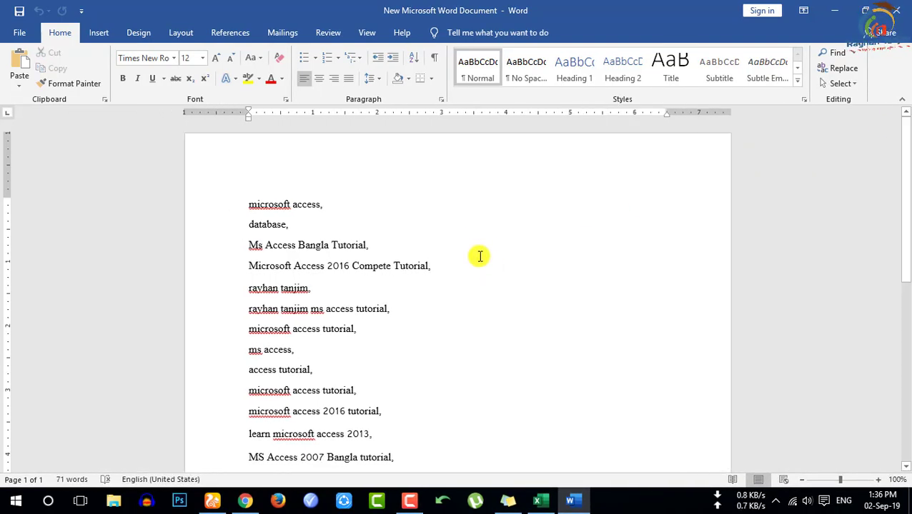
pyautogui.press('F7')
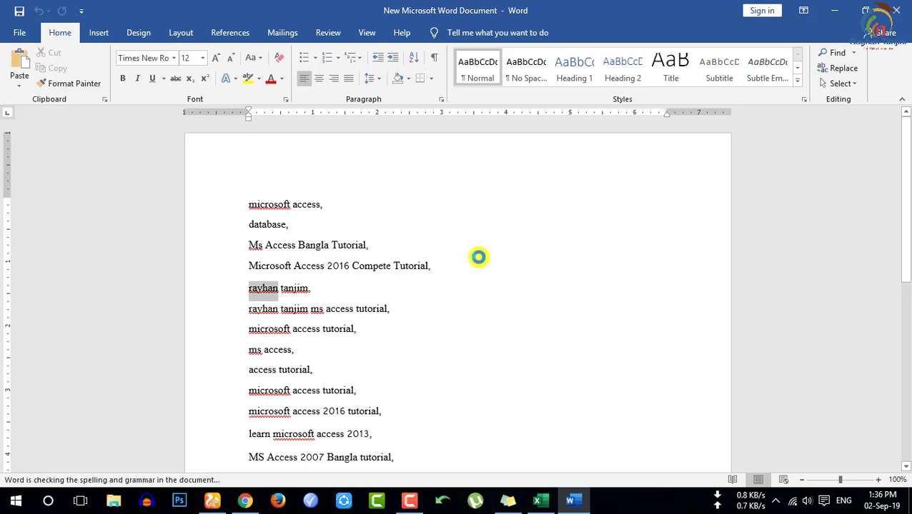
pyautogui.click(893, 123)
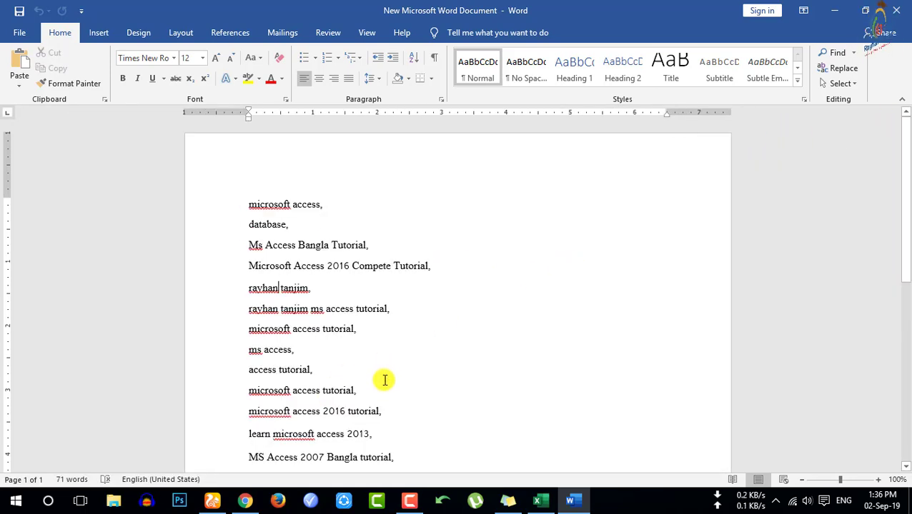
pyautogui.hotkey('shift', 'F7')
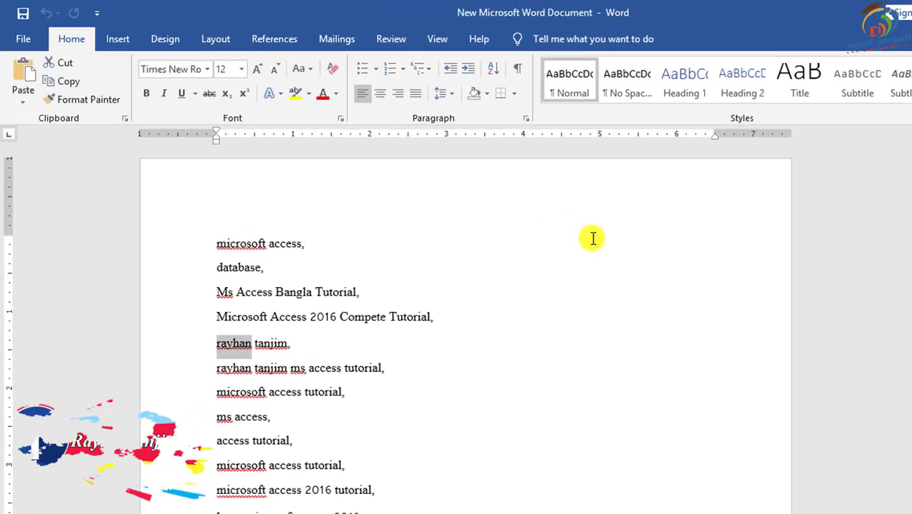
# - Show the ribbon KeyTips and switch to the Help tab with Y
pyautogui.press('alt')
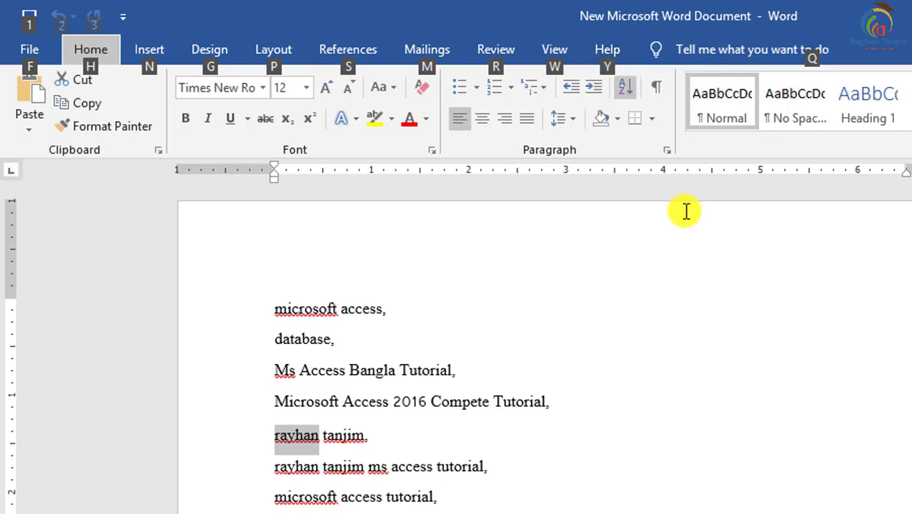
pyautogui.press('y')
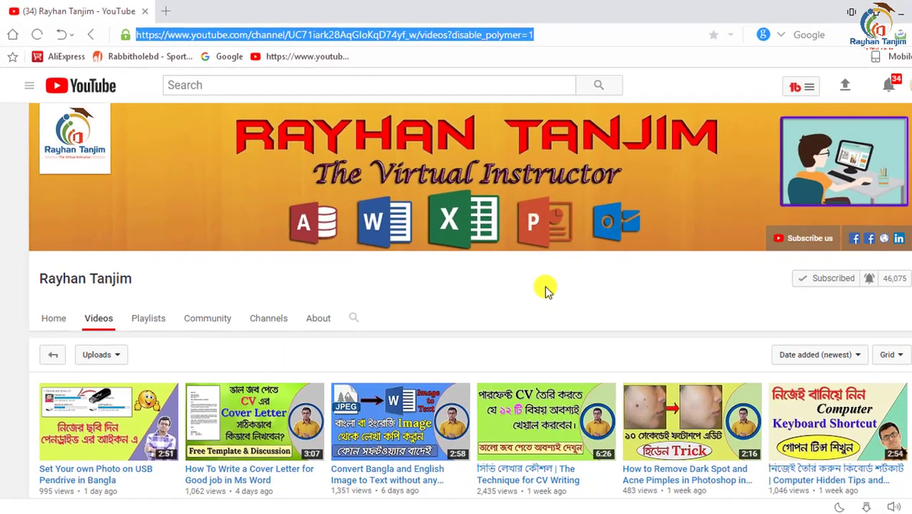
pyautogui.press('F11')
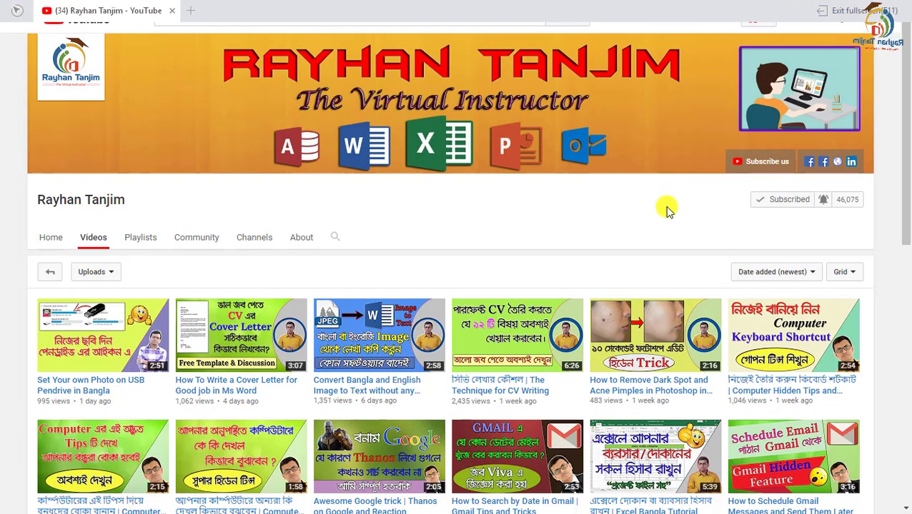
pyautogui.press('F11')
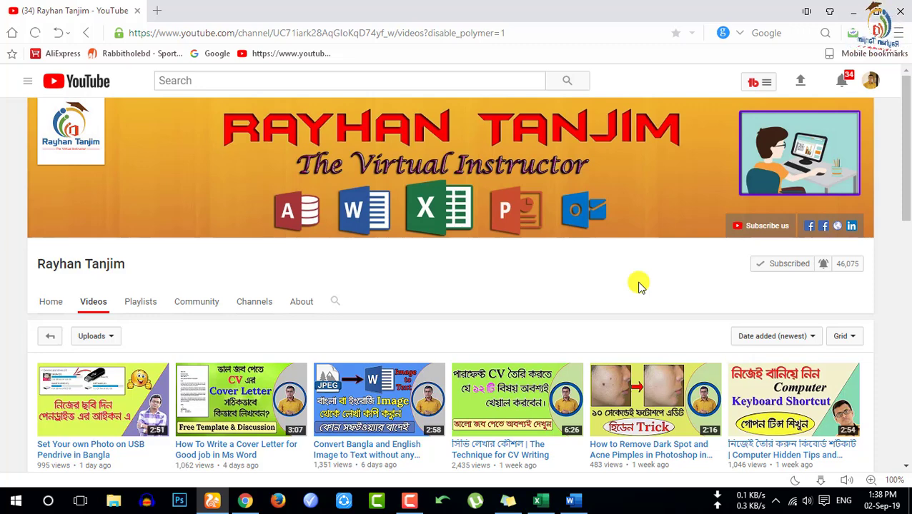
# - Switch back to the Word keyword document from the taskbar
pyautogui.click(570, 500)
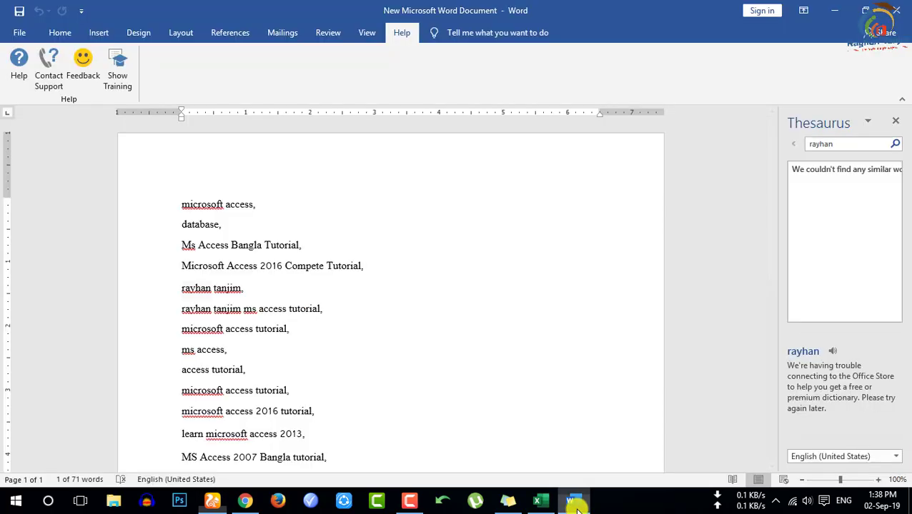